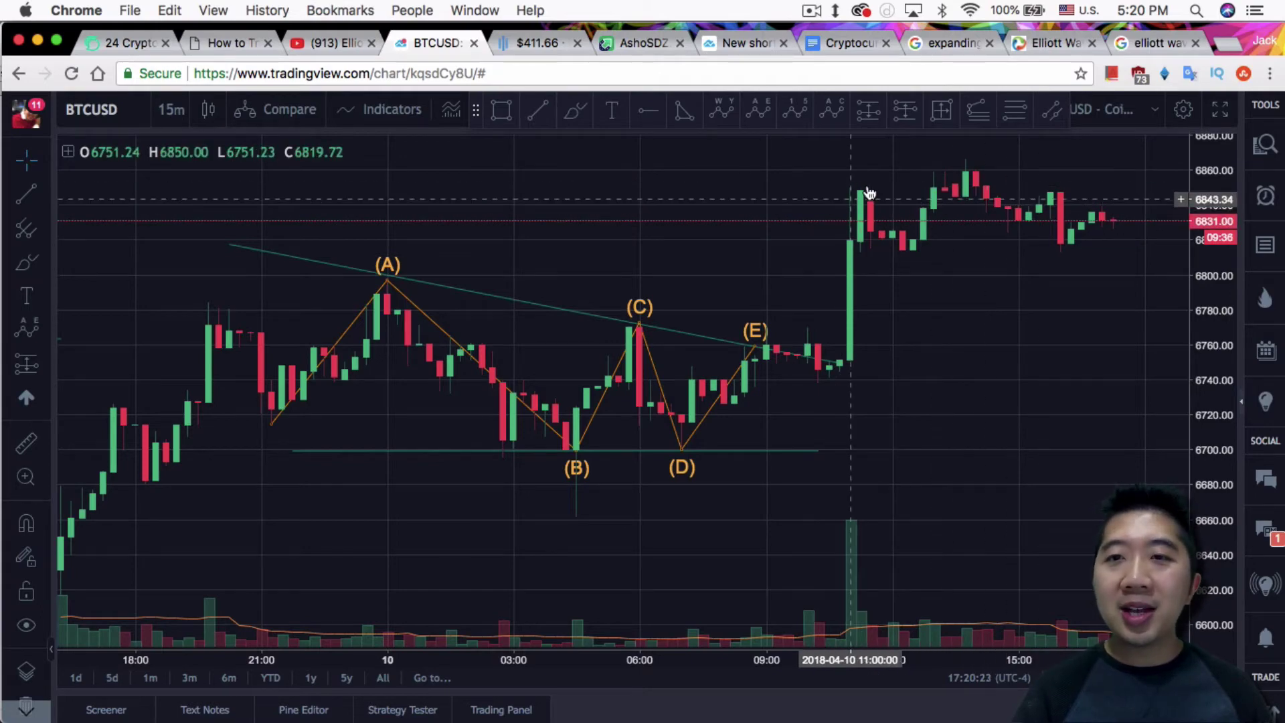
{"action": "key", "text": "super+8"}
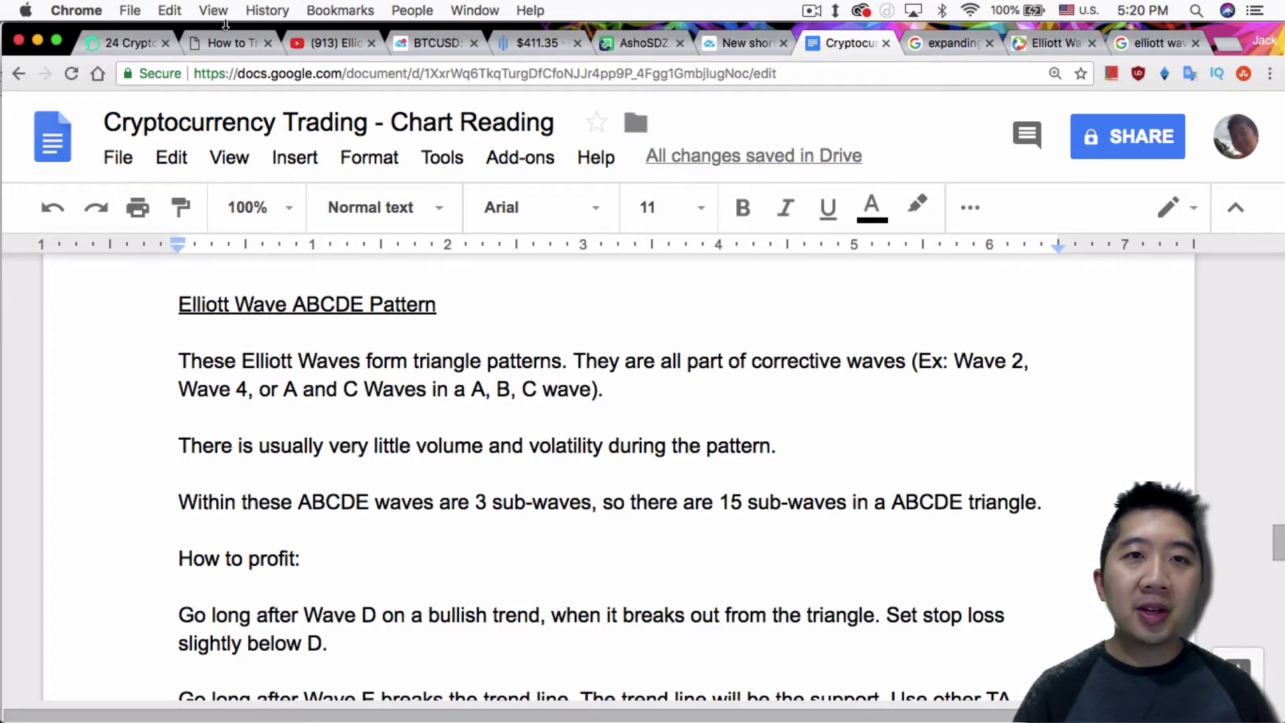
{"action": "left_click", "coordinate": [443, 39]}
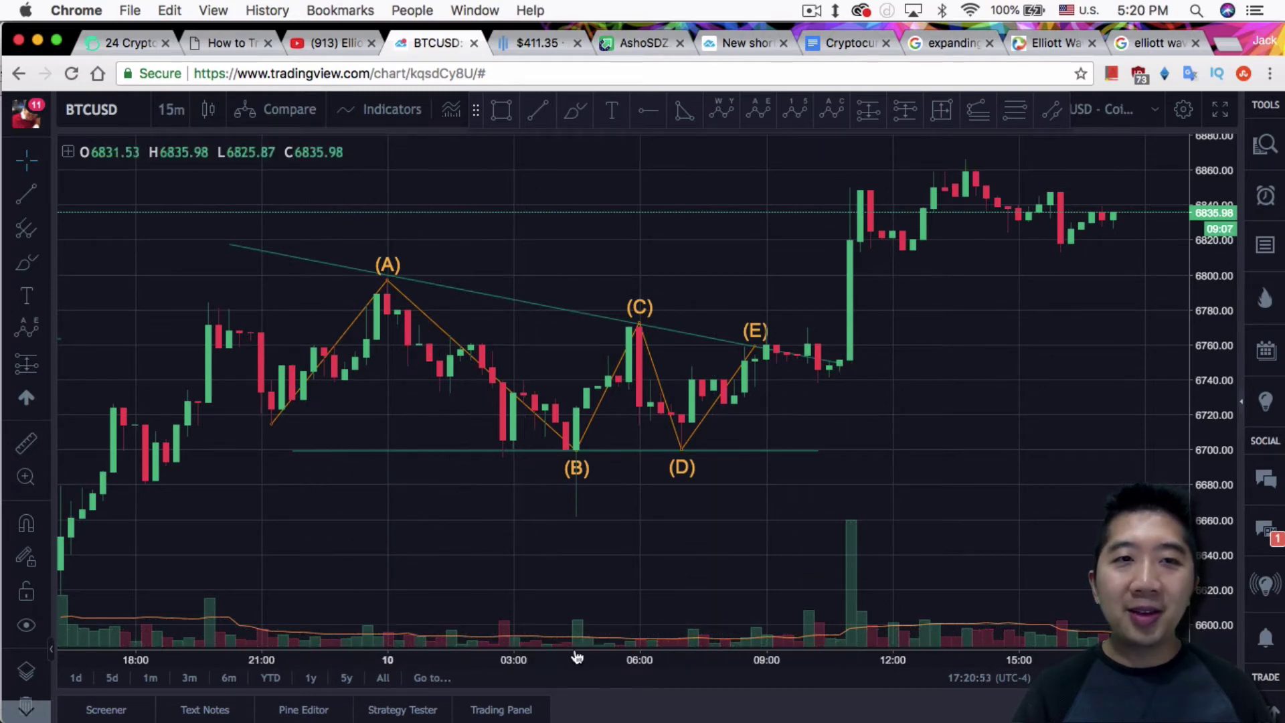
{"action": "left_click", "coordinate": [68, 153]}
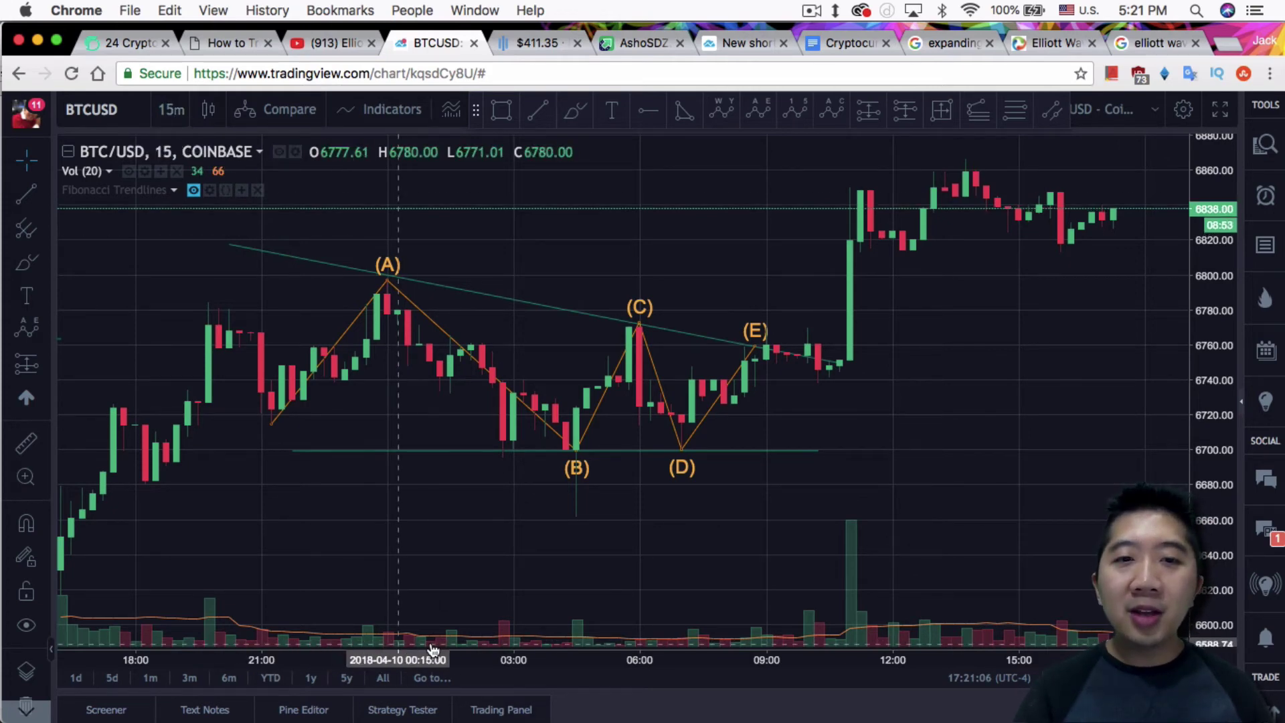
{"action": "left_click", "coordinate": [69, 153]}
{"action": "key", "text": "super+8"}
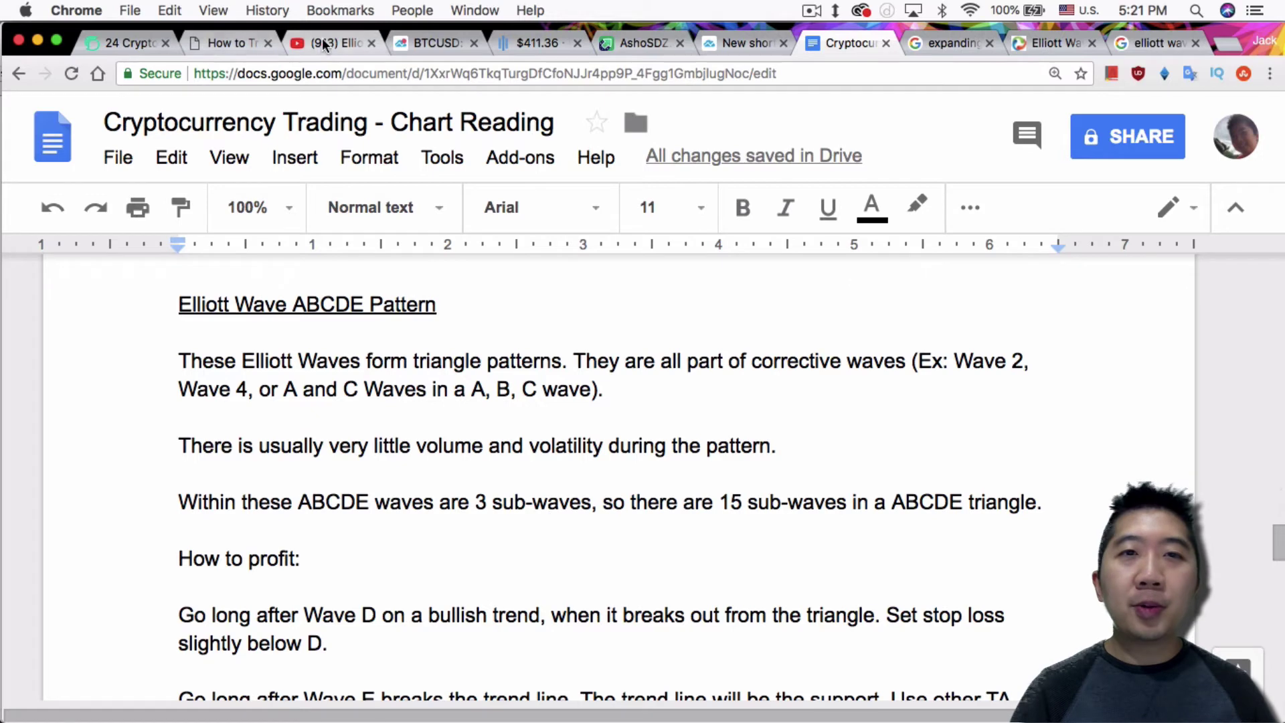
{"action": "left_click", "coordinate": [435, 42]}
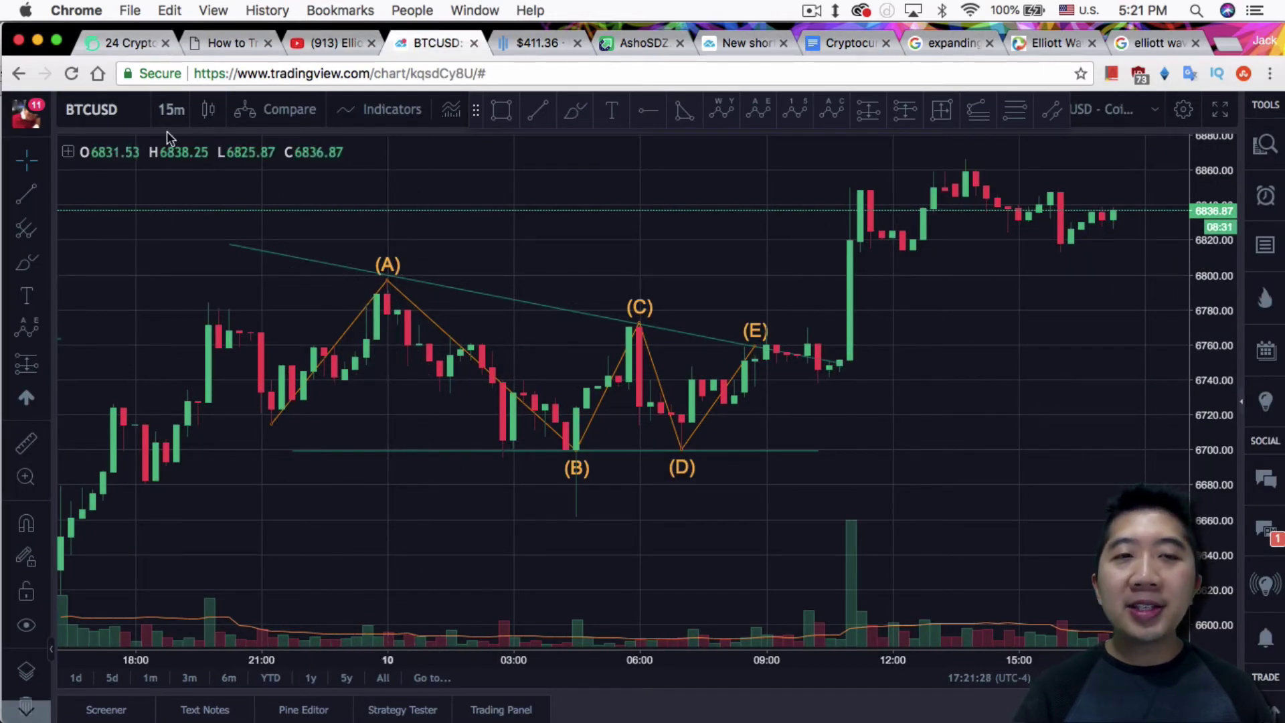
- Switch the BTCUSD chart to the 5-minute interval and scroll back in time
{"action": "left_click", "coordinate": [172, 111]}
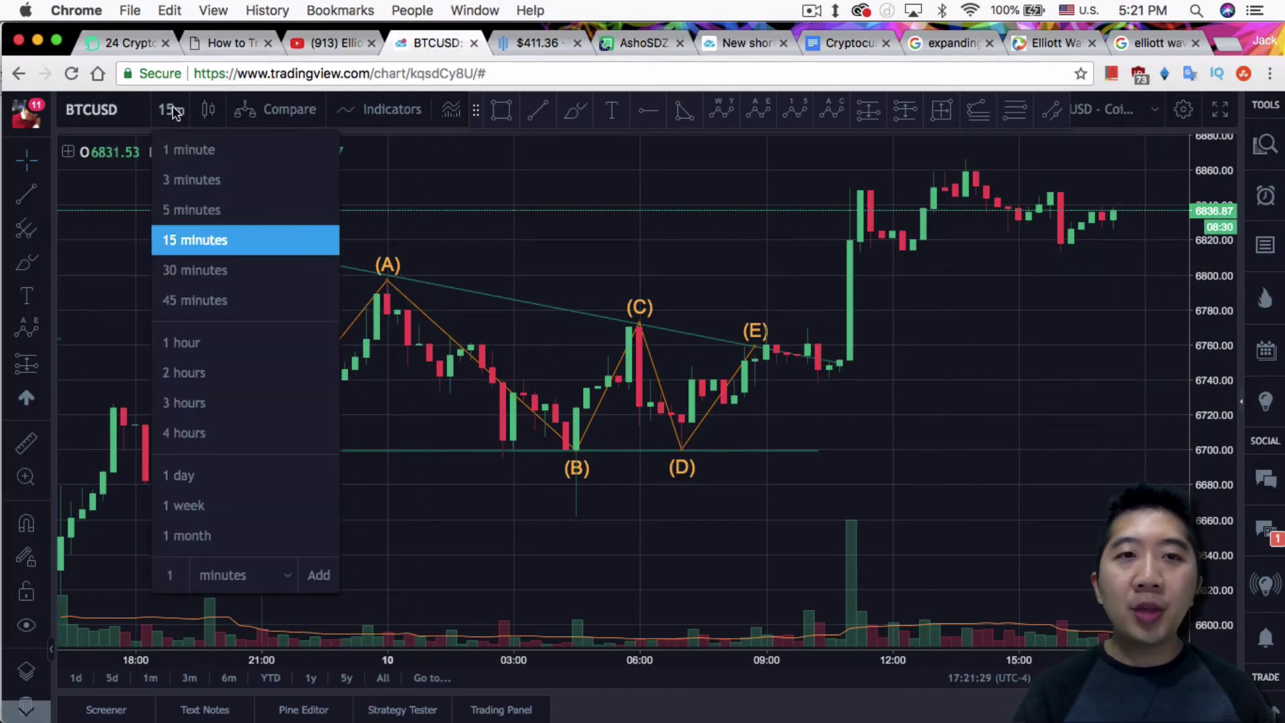
{"action": "left_click", "coordinate": [217, 211]}
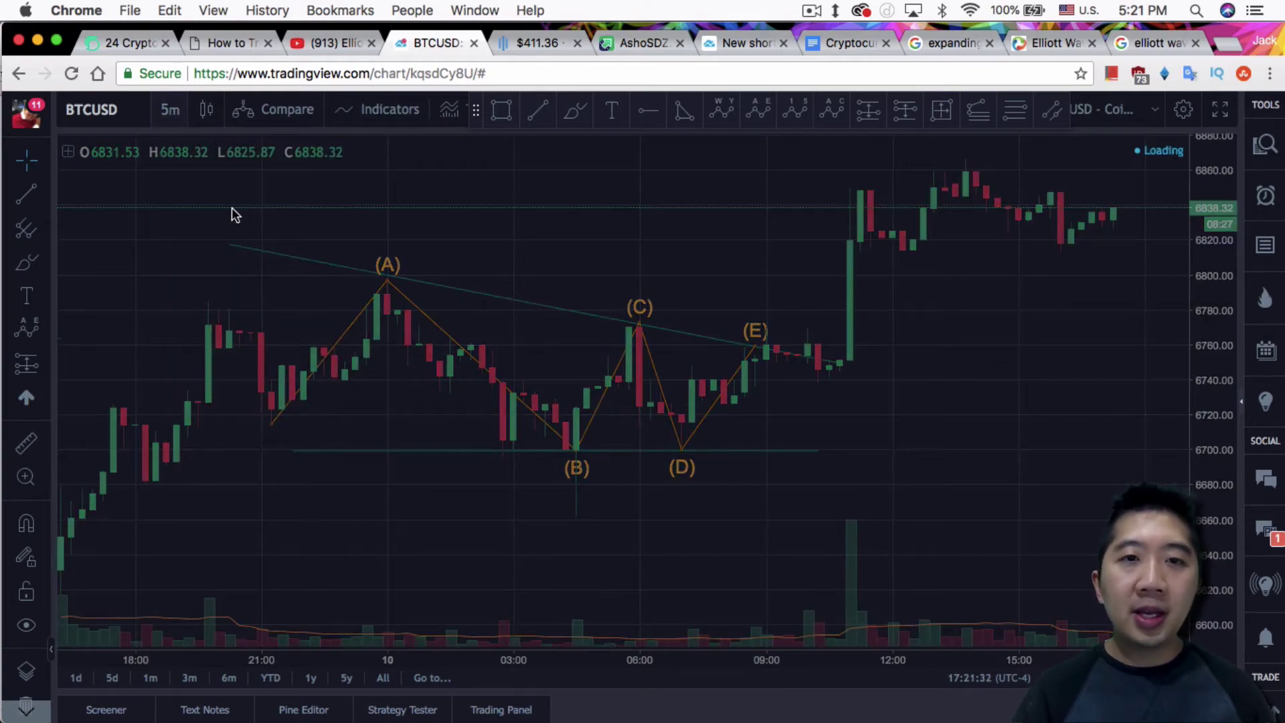
{"action": "scroll", "coordinate": [472, 356], "scroll_direction": "left", "scroll_amount": 15}
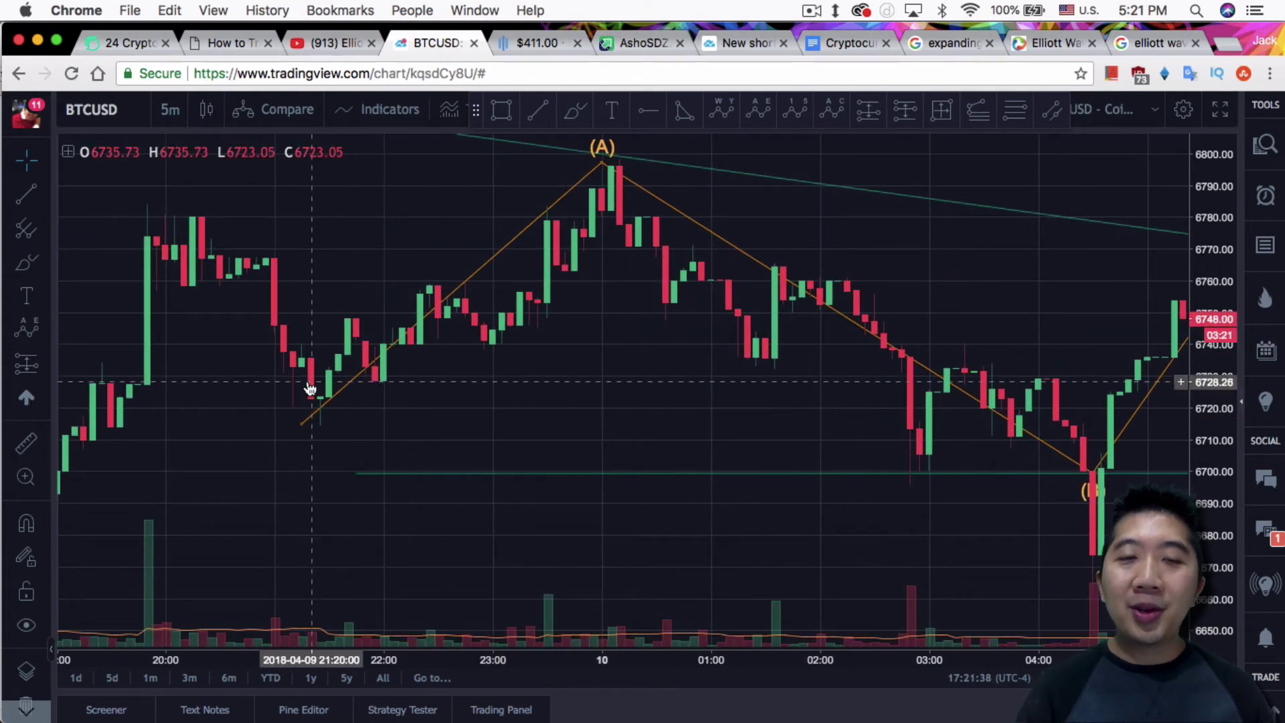
- Draw an ABC wave marking (0) at the swing low, (A) at the first high, (B) at the pullback, ending at the peak
{"action": "left_click", "coordinate": [836, 118]}
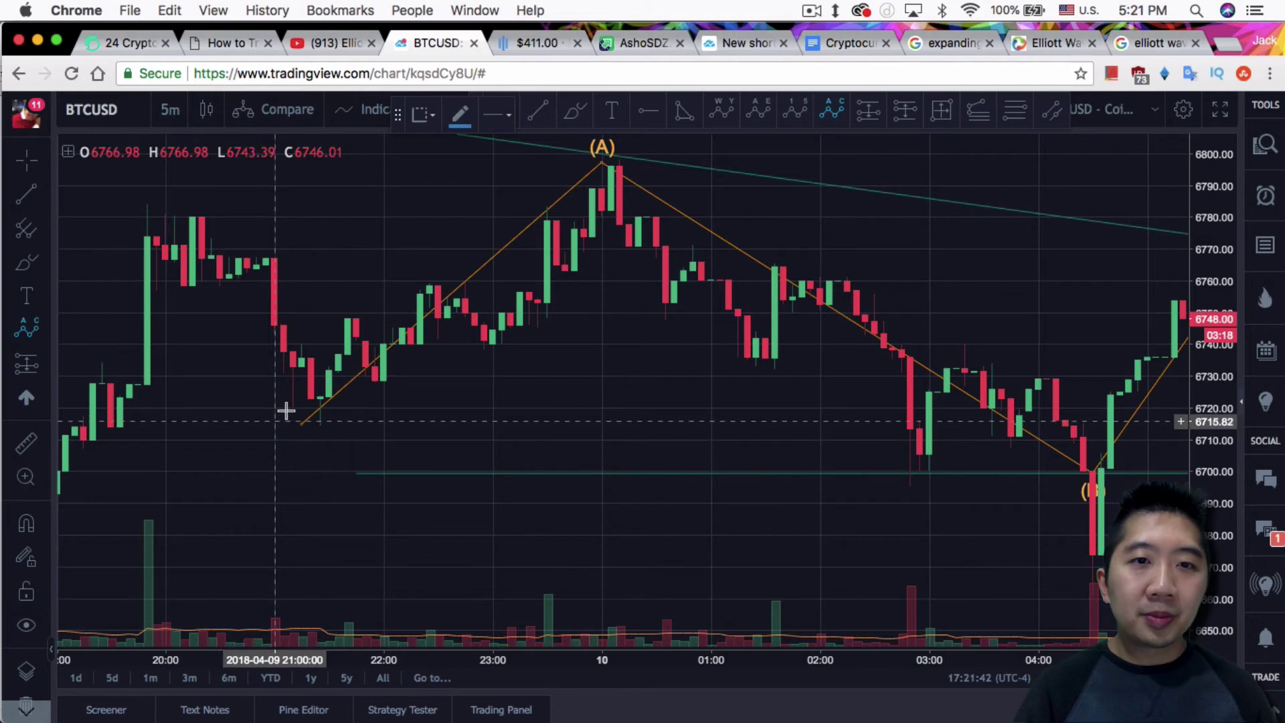
{"action": "left_click", "coordinate": [301, 426]}
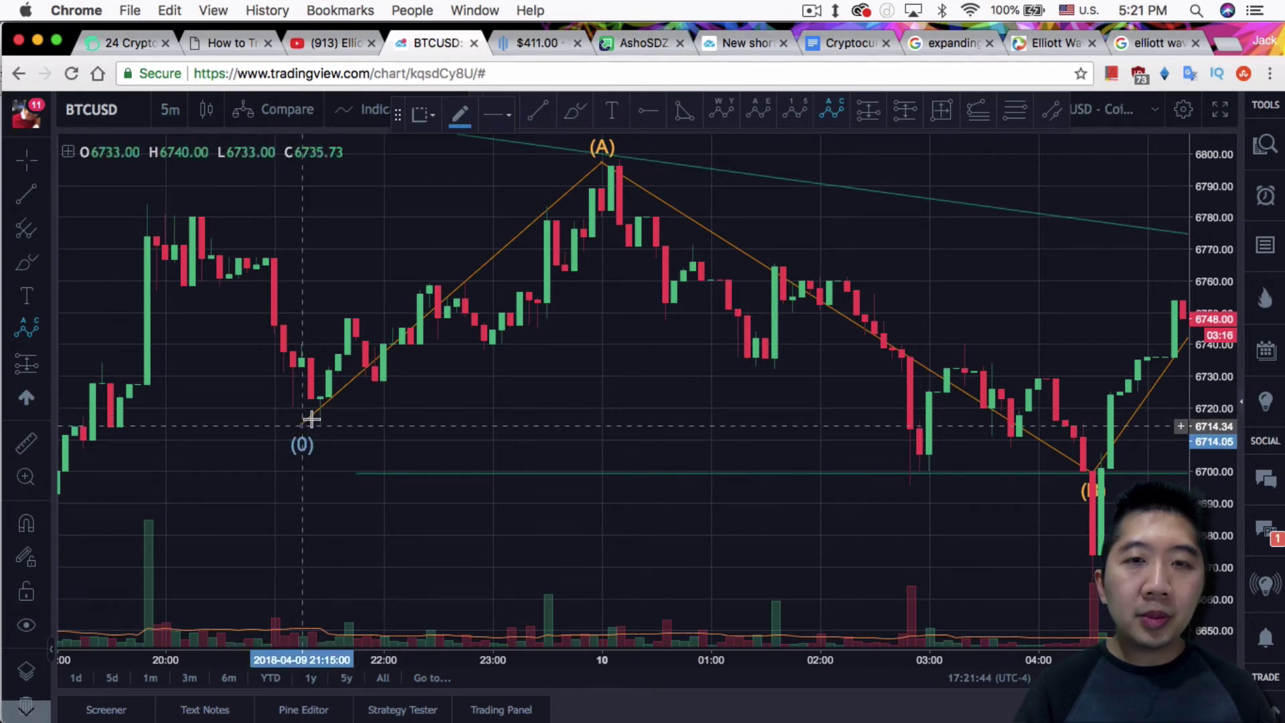
{"action": "left_click", "coordinate": [432, 282]}
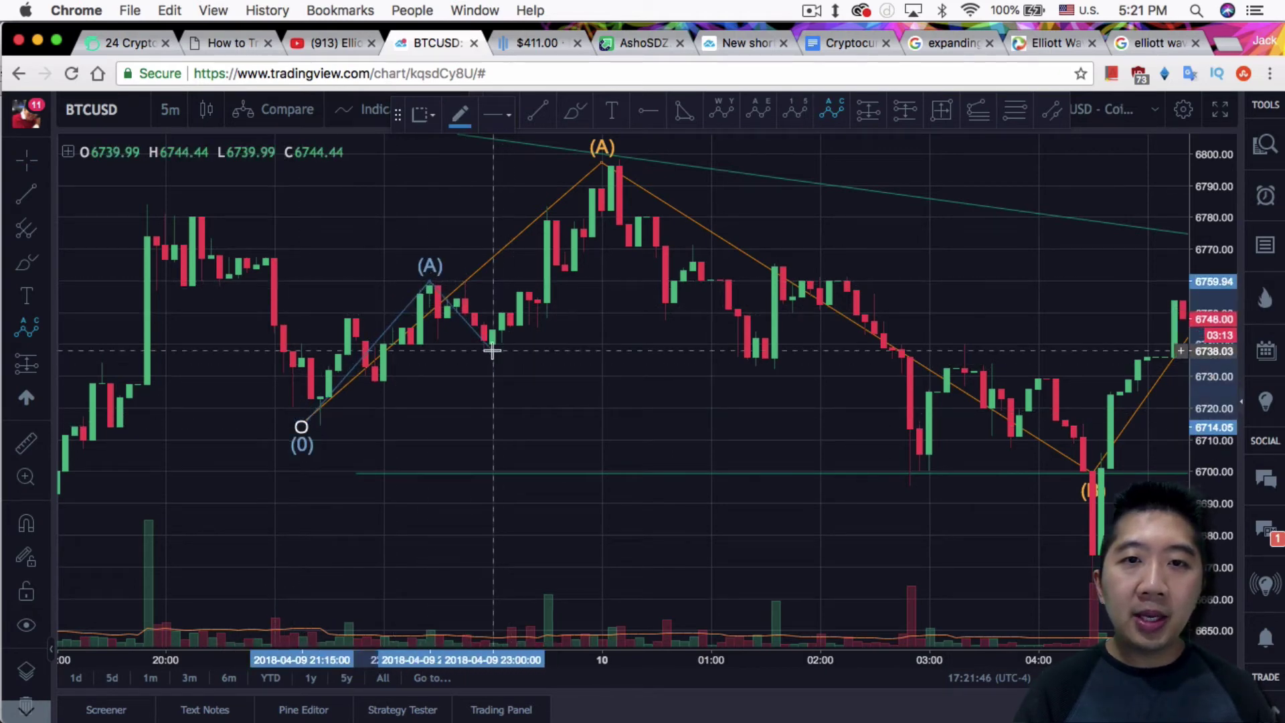
{"action": "left_click", "coordinate": [492, 349]}
{"action": "left_click", "coordinate": [601, 167]}
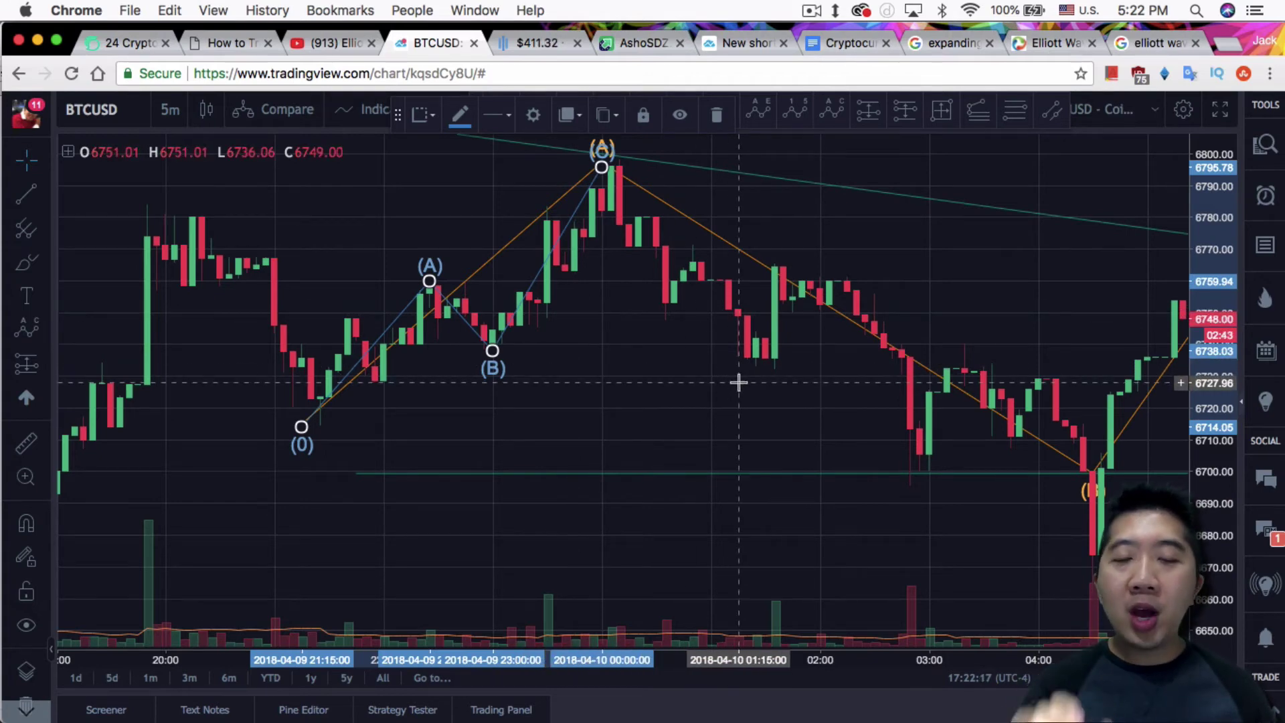
{"action": "scroll", "coordinate": [720, 404], "scroll_direction": "down", "scroll_amount": 4}
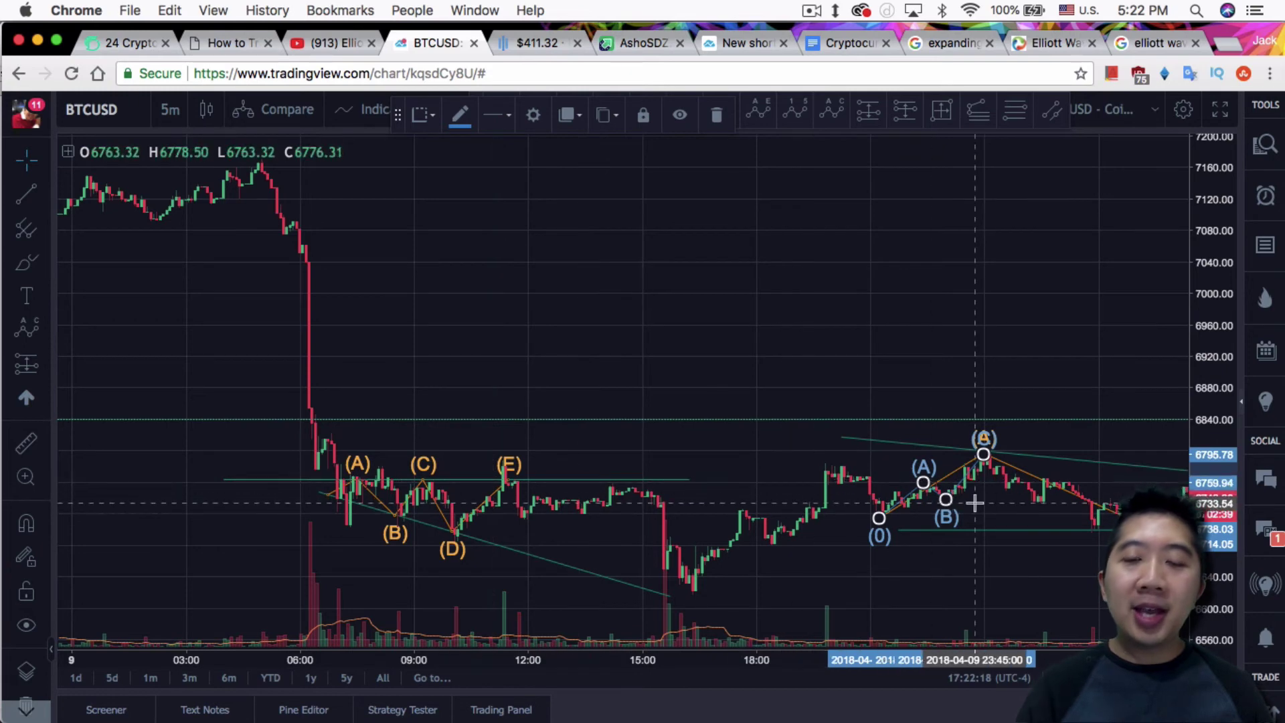
{"action": "scroll", "coordinate": [974, 504], "scroll_direction": "down", "scroll_amount": 1}
{"action": "scroll", "coordinate": [974, 504], "scroll_direction": "right", "scroll_amount": 5}
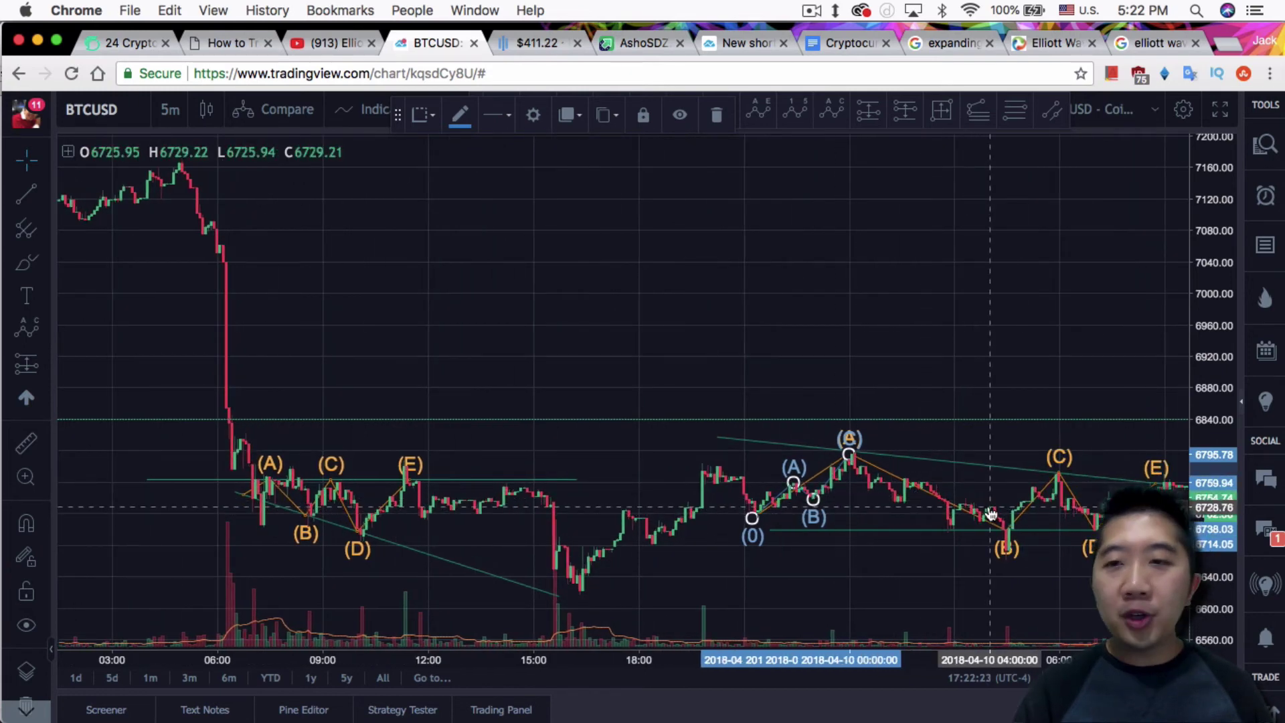
{"action": "scroll", "coordinate": [718, 531], "scroll_direction": "left", "scroll_amount": 5}
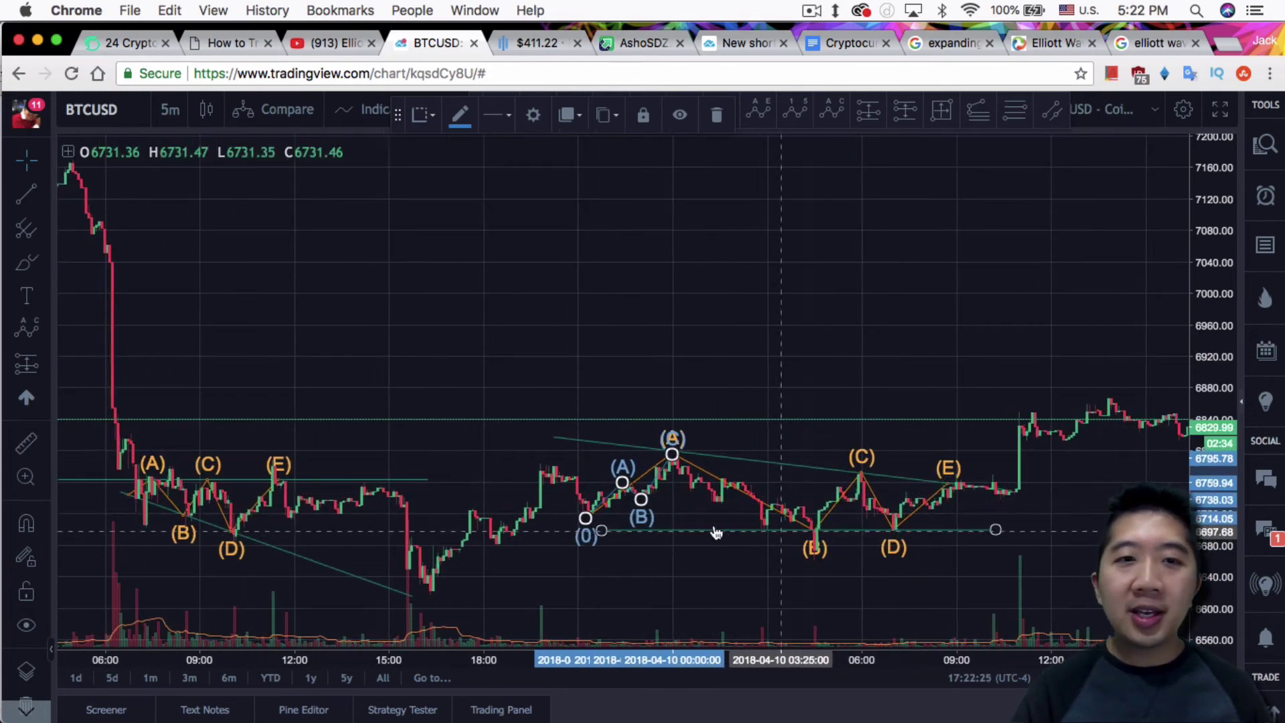
{"action": "scroll", "coordinate": [489, 494], "scroll_direction": "left", "scroll_amount": 2}
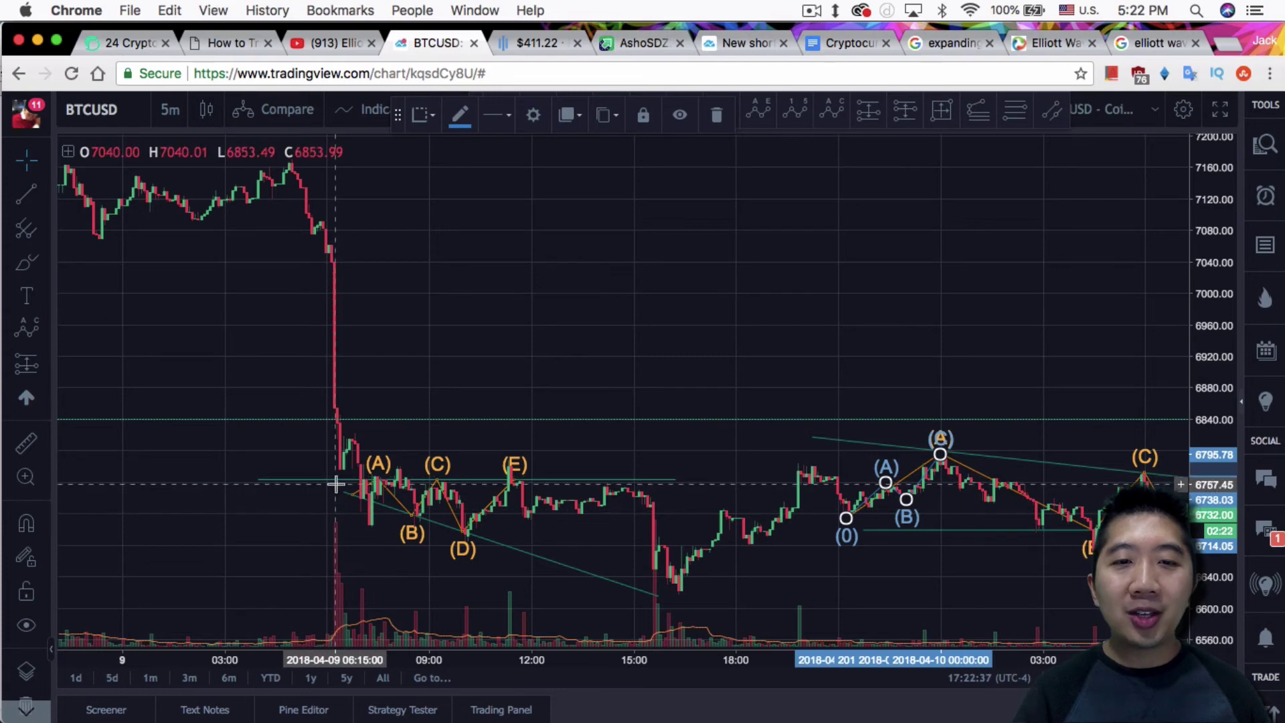
{"action": "left_click", "coordinate": [437, 519]}
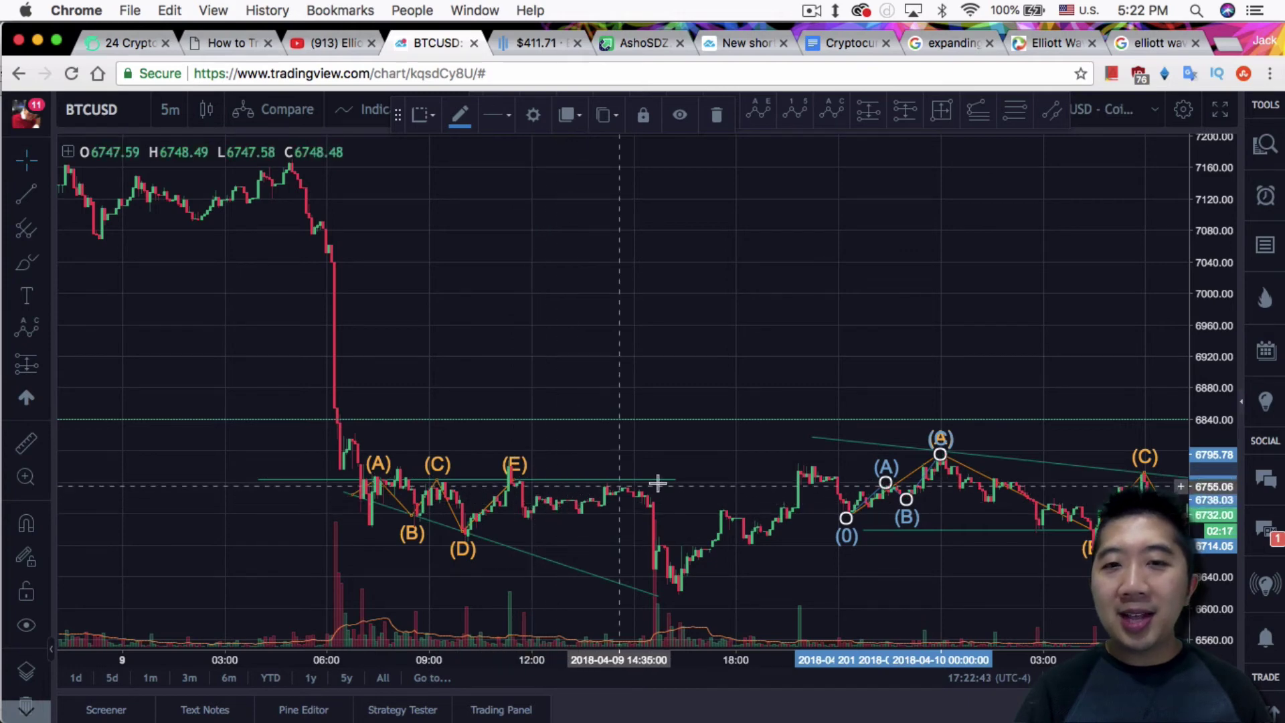
{"action": "left_click", "coordinate": [325, 493]}
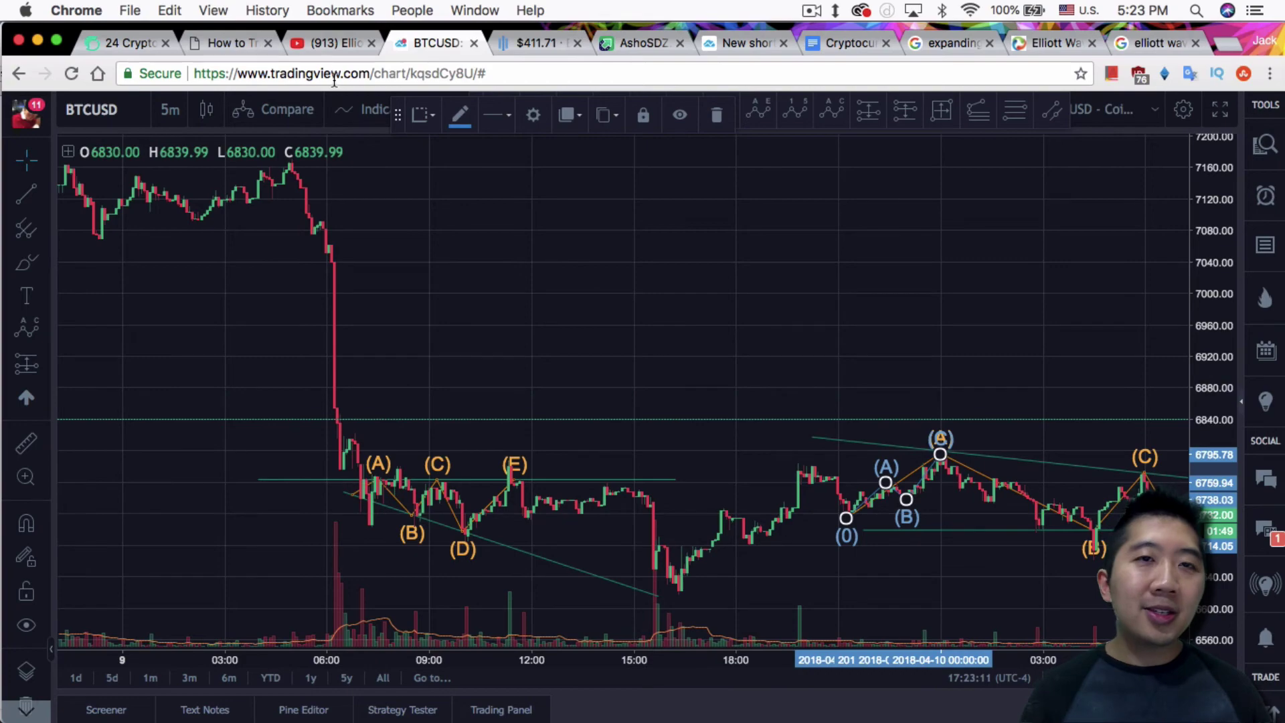
- Read through the Tradingism article's ABCDE triangle wave rules
{"action": "left_click", "coordinate": [231, 43]}
{"action": "scroll", "coordinate": [897, 355], "scroll_direction": "up", "scroll_amount": 10}
{"action": "scroll", "coordinate": [883, 340], "scroll_direction": "down", "scroll_amount": 5}
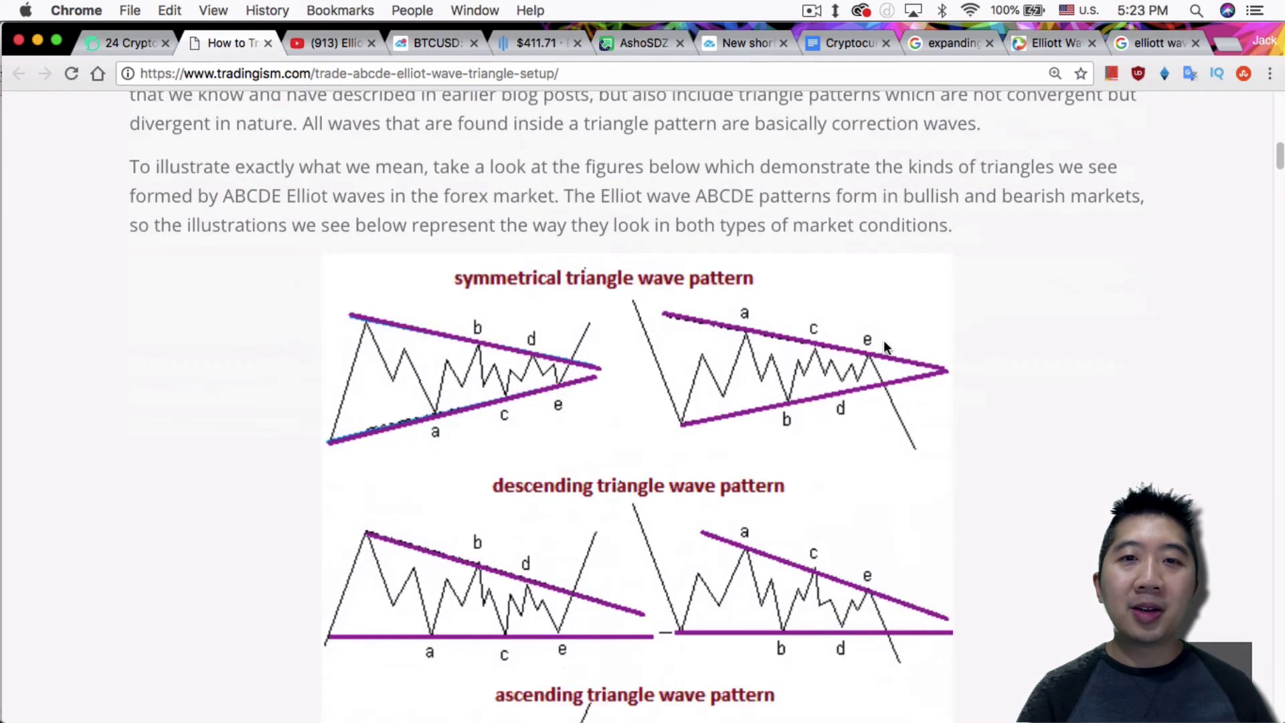
{"action": "scroll", "coordinate": [759, 276], "scroll_direction": "down", "scroll_amount": 15}
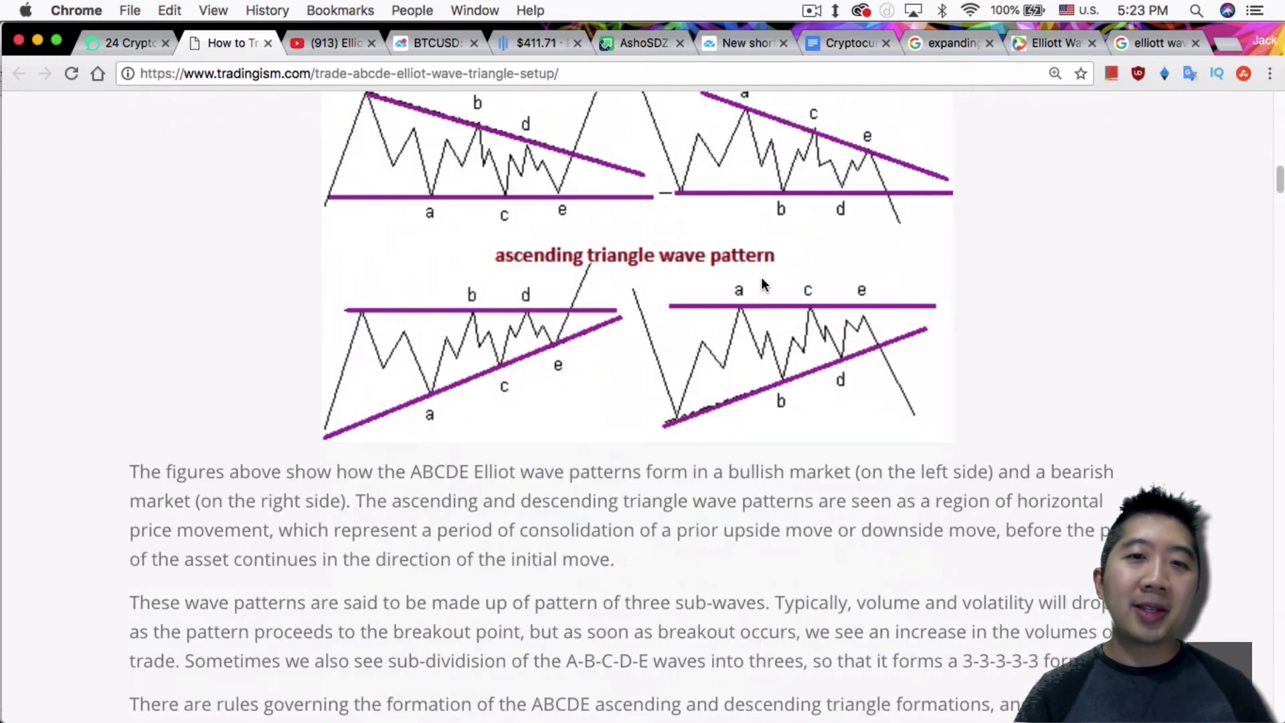
{"action": "scroll", "coordinate": [777, 289], "scroll_direction": "down", "scroll_amount": 15}
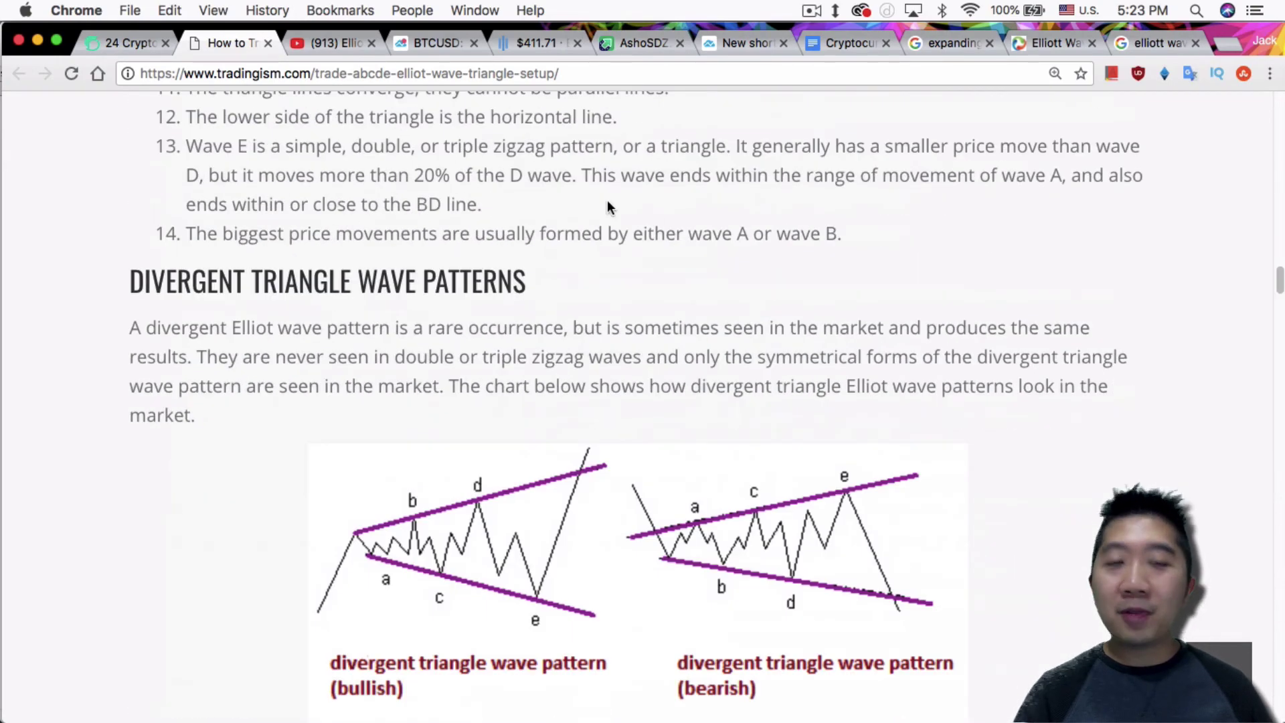
{"action": "scroll", "coordinate": [607, 206], "scroll_direction": "up", "scroll_amount": 15}
{"action": "scroll", "coordinate": [617, 238], "scroll_direction": "up", "scroll_amount": 5}
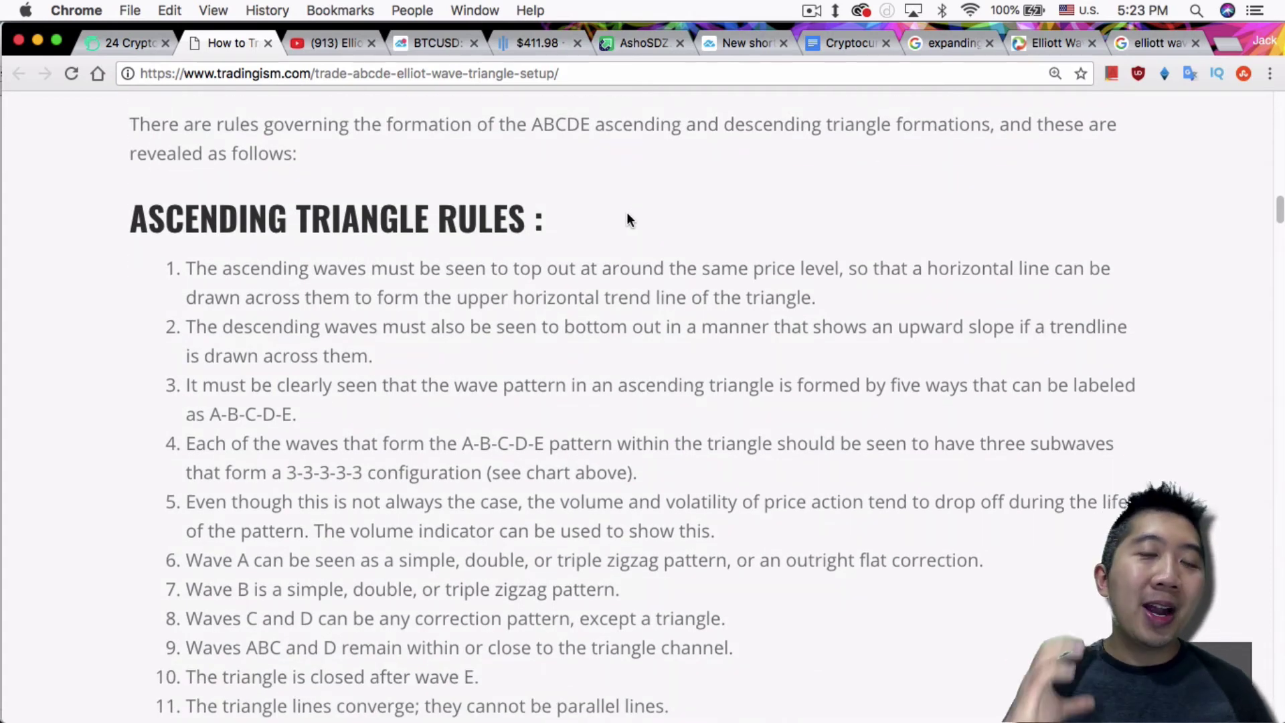
{"action": "scroll", "coordinate": [629, 225], "scroll_direction": "down", "scroll_amount": 2}
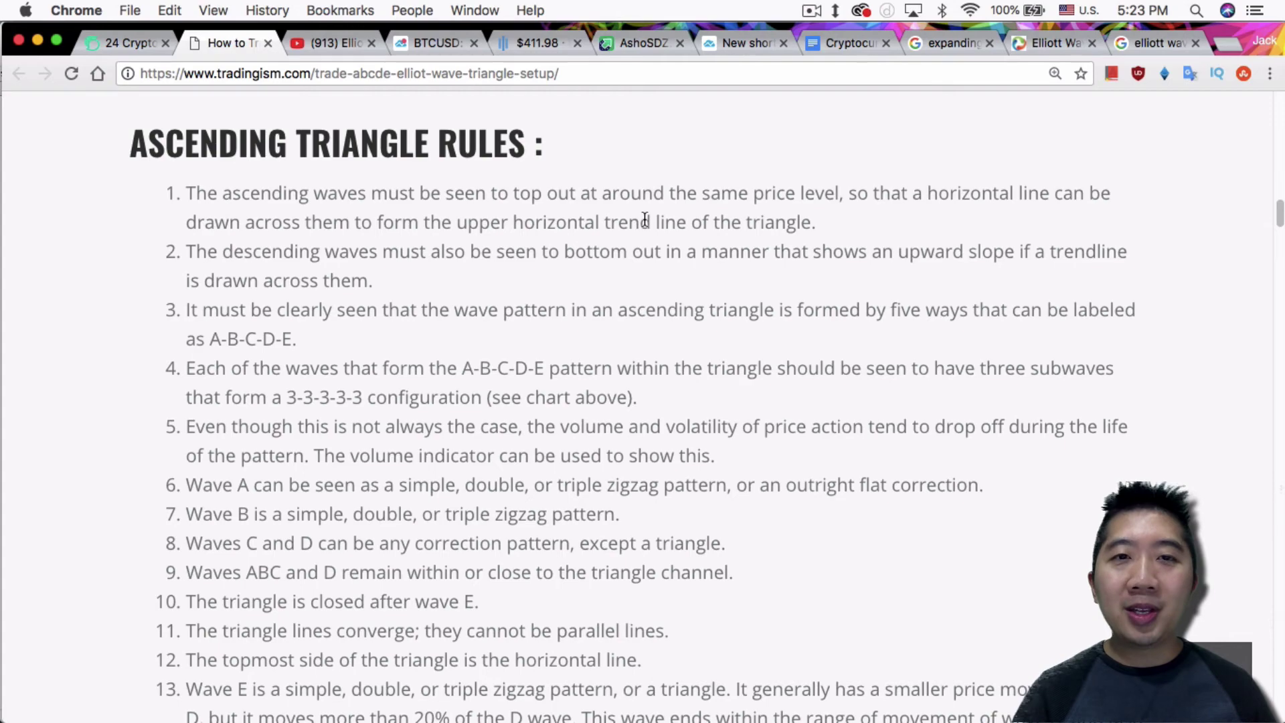
{"action": "scroll", "coordinate": [647, 222], "scroll_direction": "down", "scroll_amount": 15}
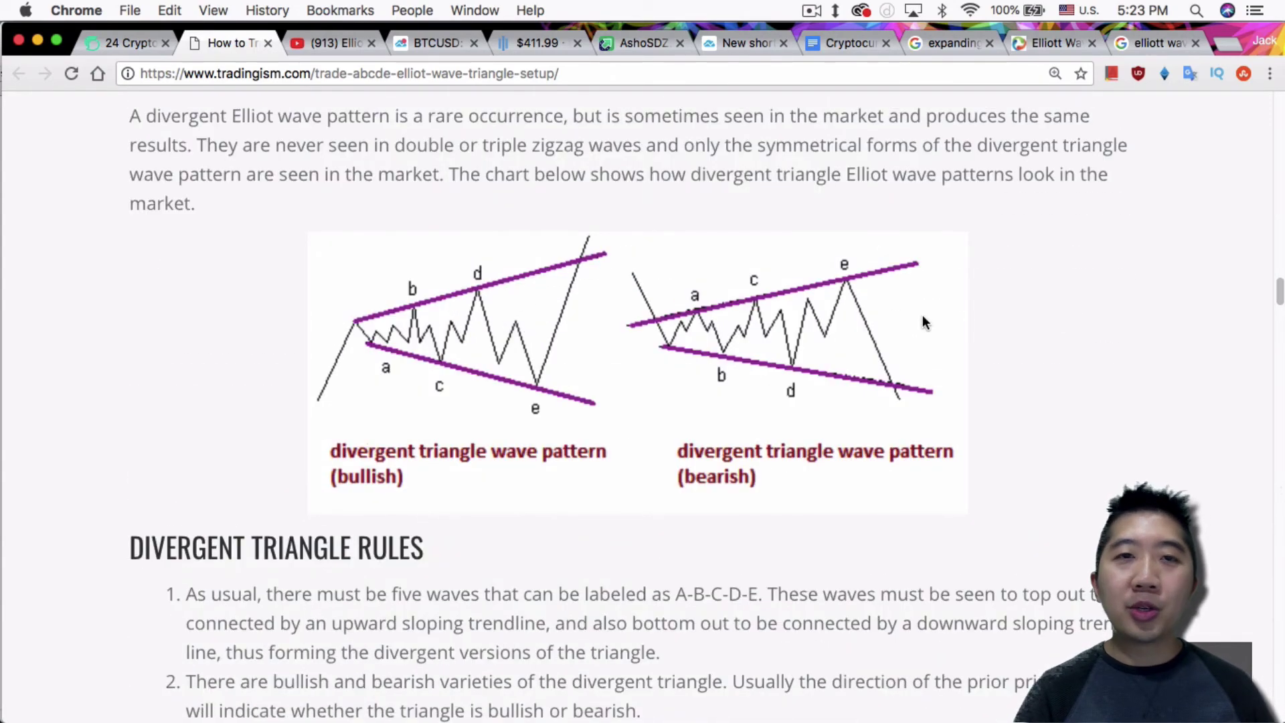
- Bring up the Cryptocurrency Trading notes at the 'How to profit' tips on going long after Waves D and E
{"action": "left_click", "coordinate": [845, 43]}
{"action": "scroll", "coordinate": [712, 505], "scroll_direction": "down", "scroll_amount": 4}
{"action": "scroll", "coordinate": [713, 505], "scroll_direction": "up", "scroll_amount": 2}
{"action": "scroll", "coordinate": [711, 505], "scroll_direction": "down", "scroll_amount": 1}
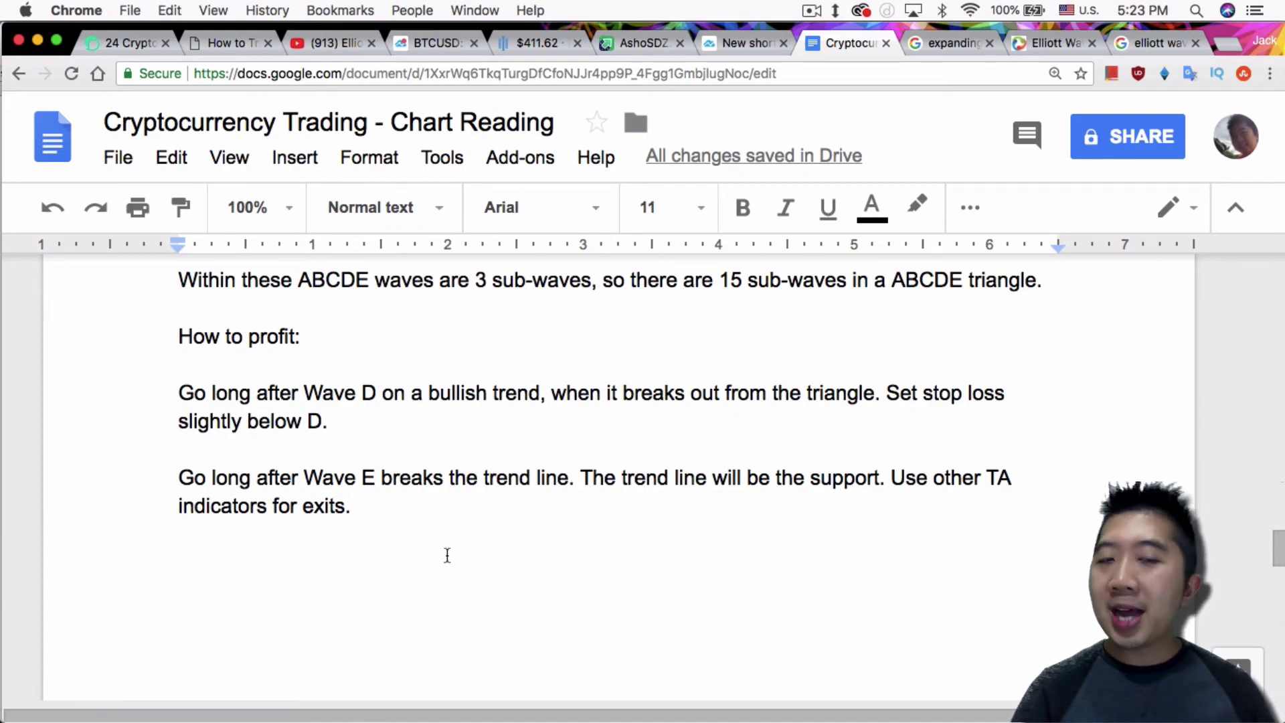
{"action": "key", "text": "super+4"}
{"action": "scroll", "coordinate": [722, 464], "scroll_direction": "right", "scroll_amount": 10}
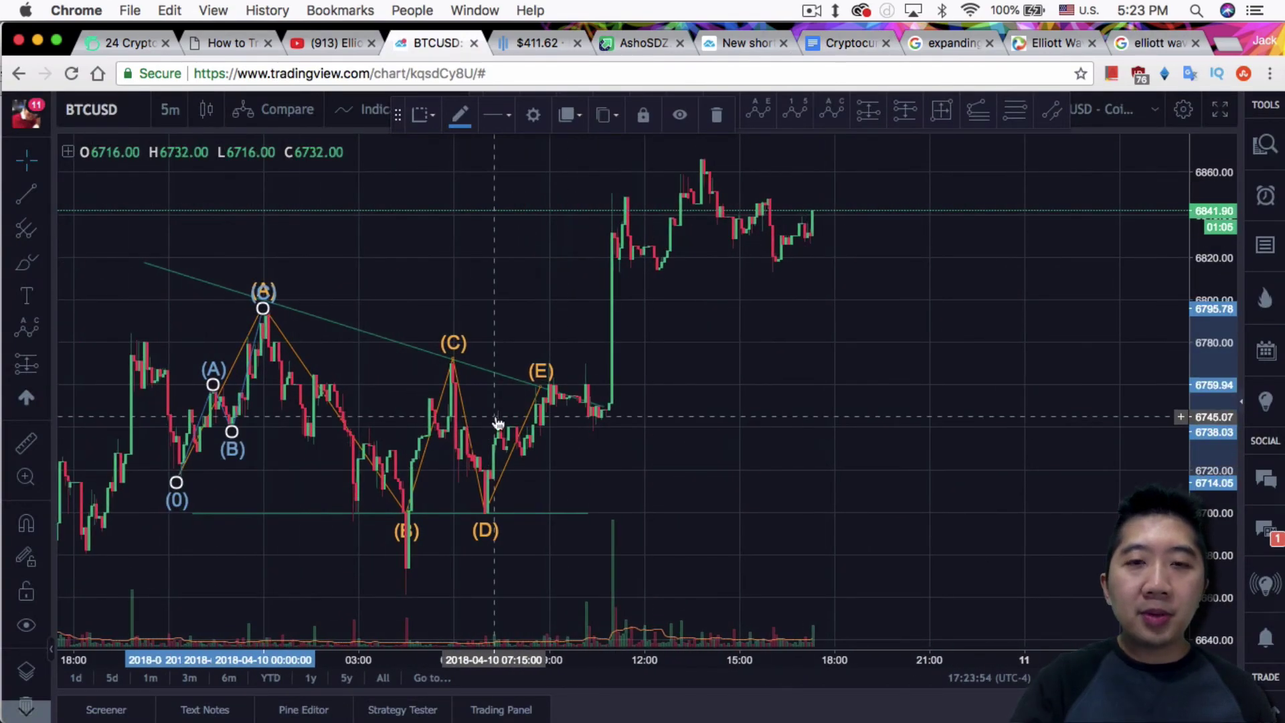
{"action": "scroll", "coordinate": [499, 424], "scroll_direction": "up", "scroll_amount": 3}
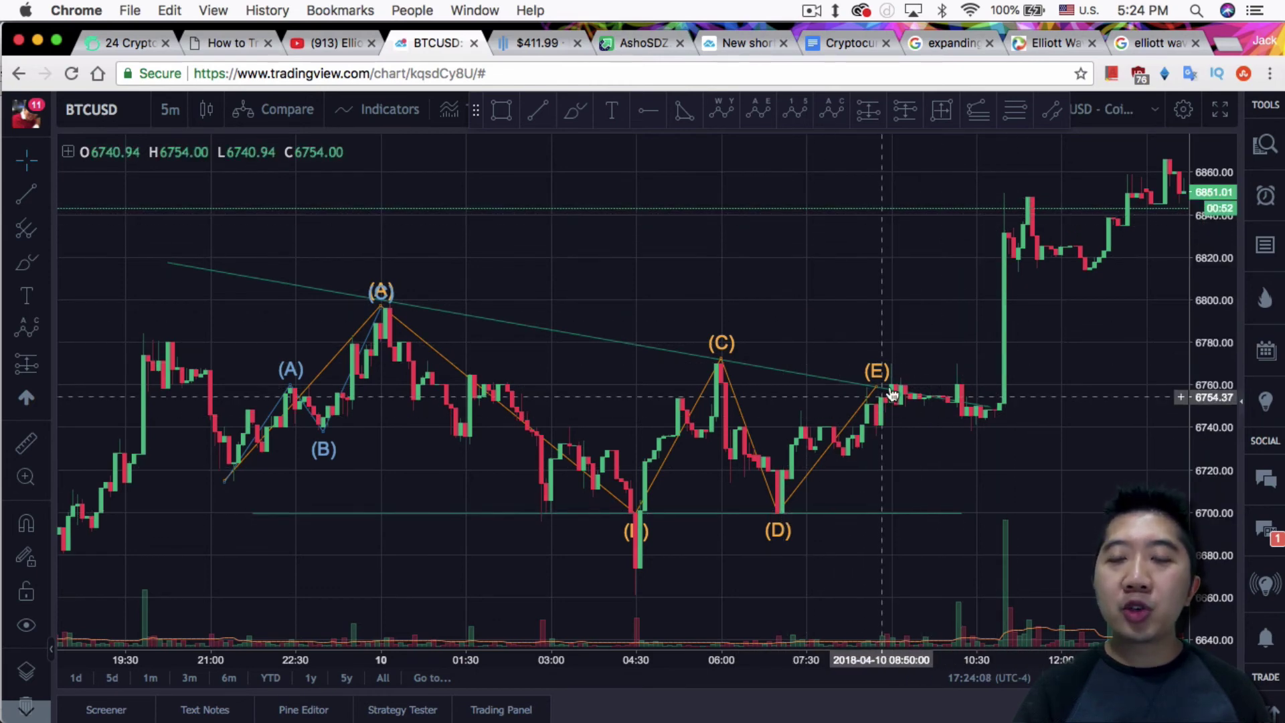
{"action": "left_click", "coordinate": [840, 48]}
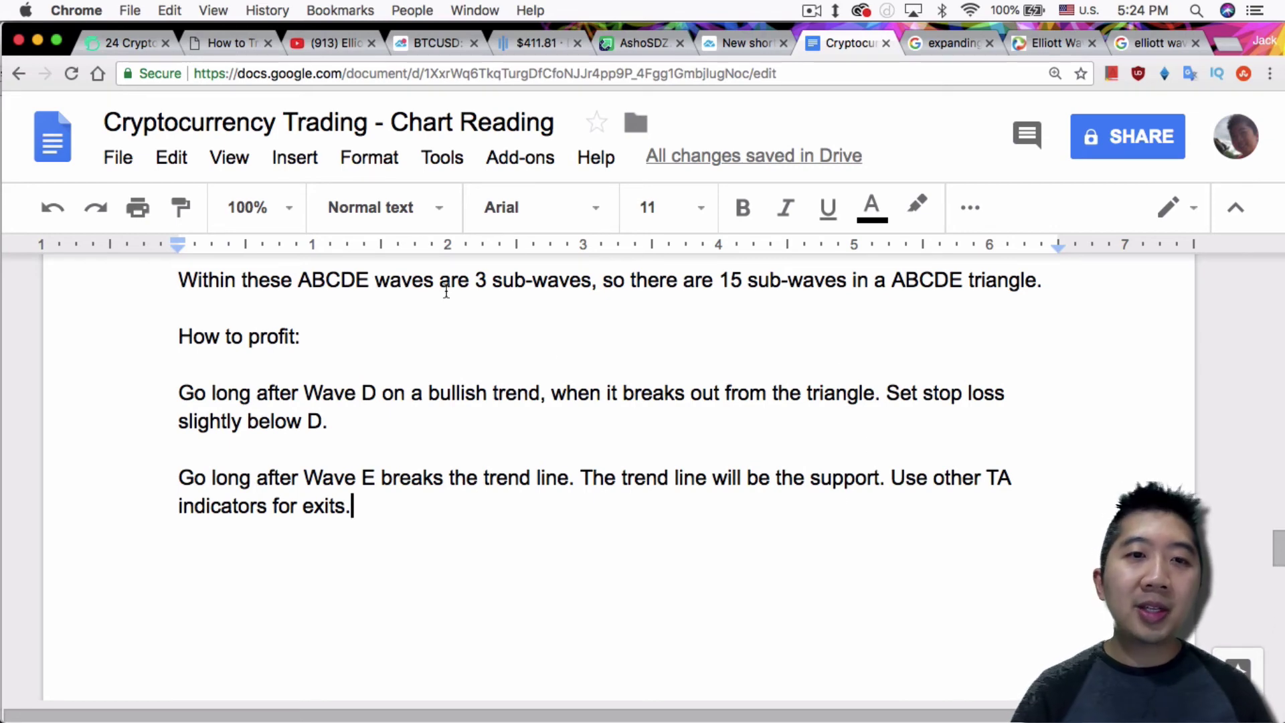
{"action": "left_click", "coordinate": [415, 46]}
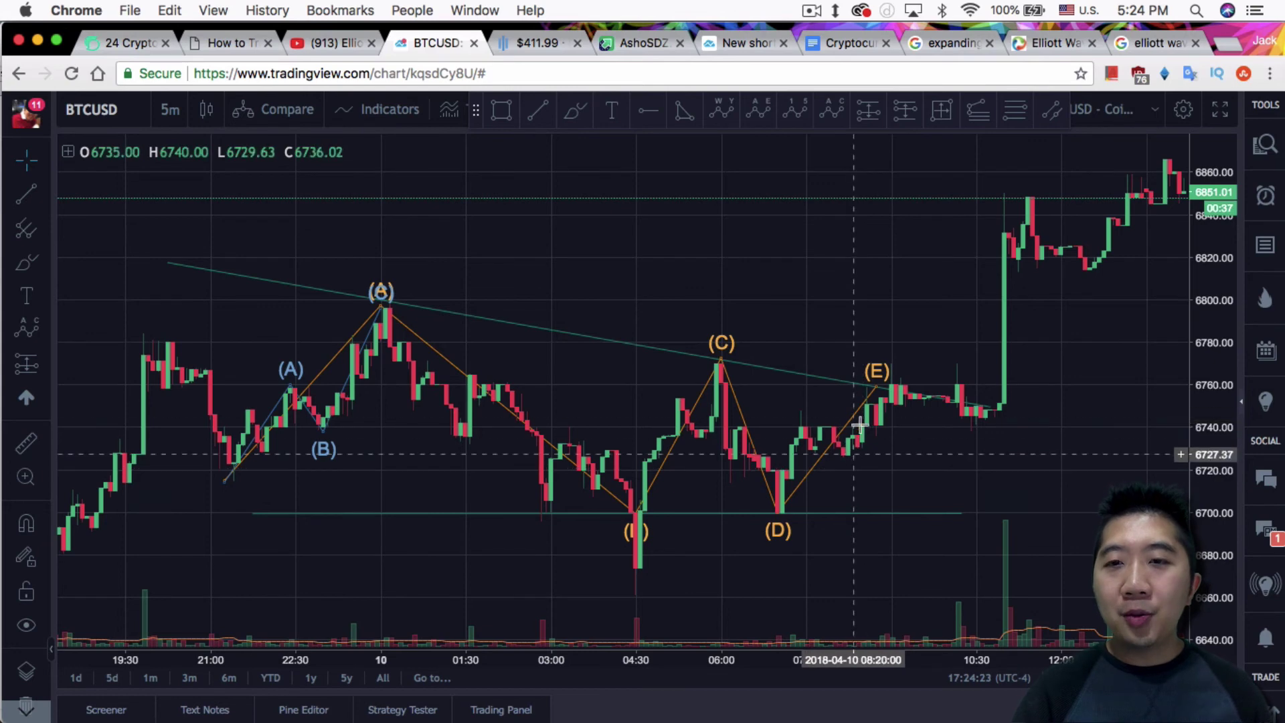
{"action": "left_click", "coordinate": [876, 380]}
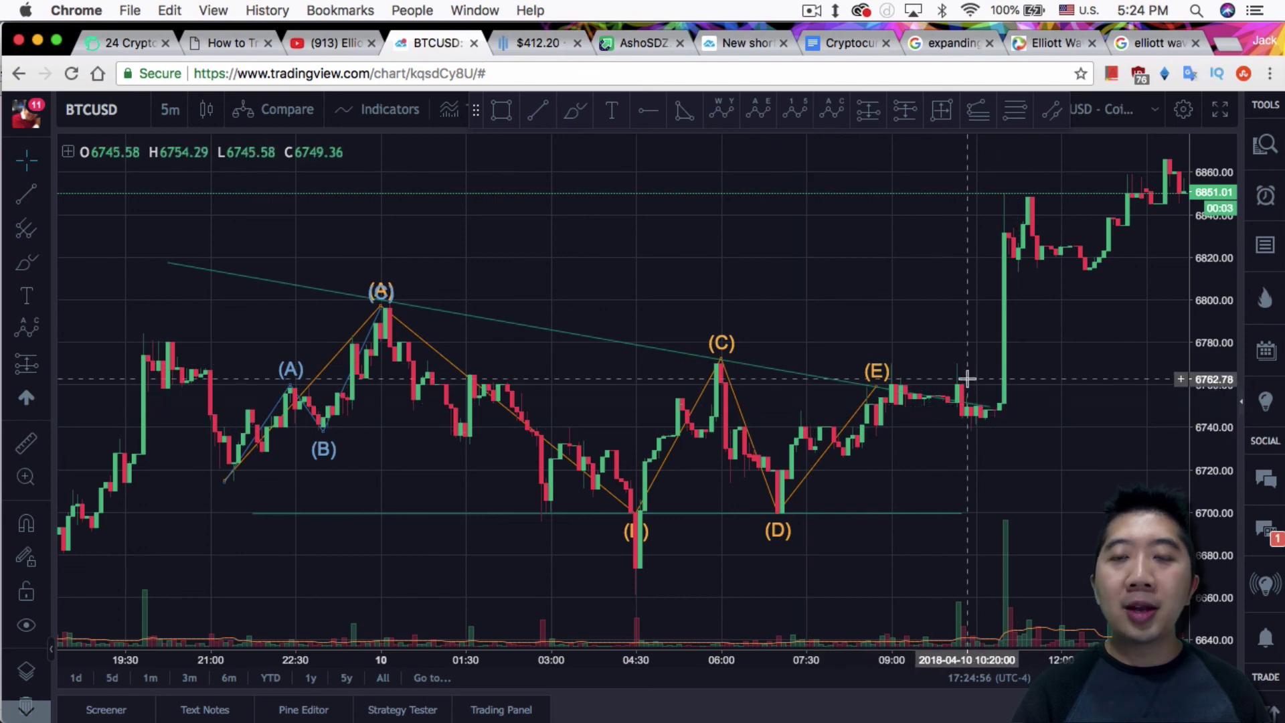
{"action": "left_click", "coordinate": [839, 44]}
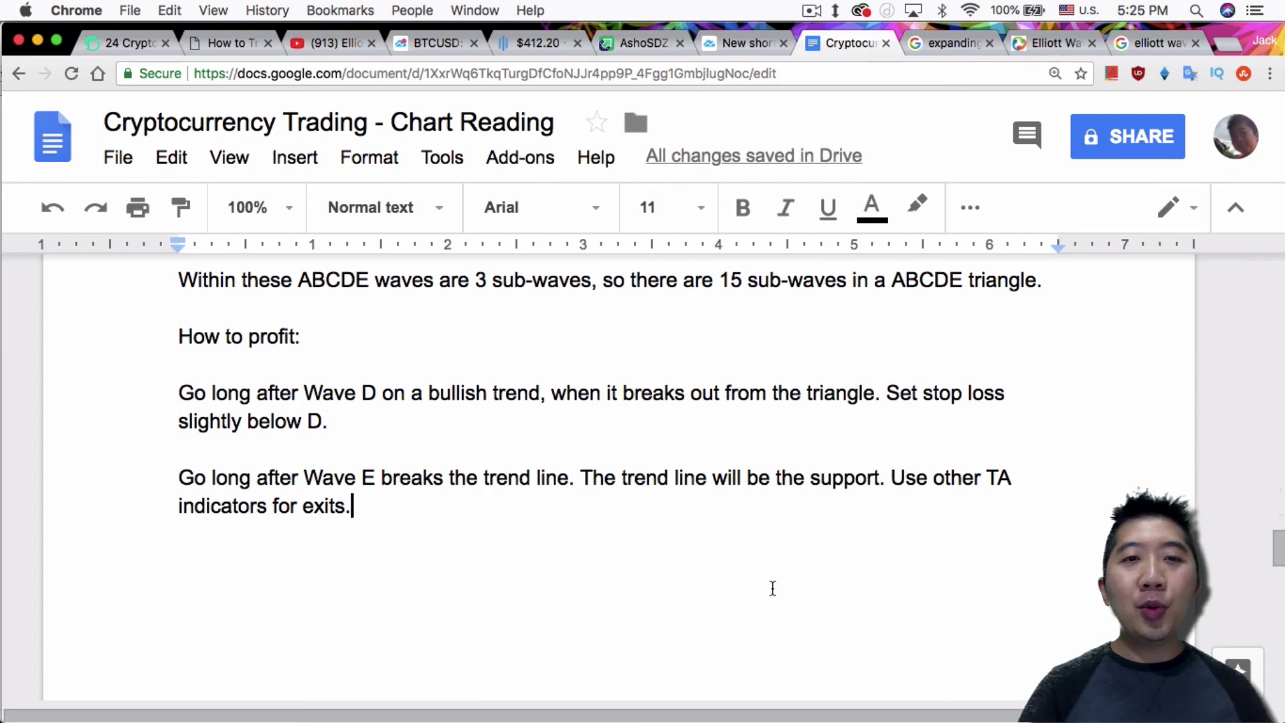
- Leave the notes for the Steemit tutorial list via Cmd+1, then return to the Tradingism triangle article
{"action": "scroll", "coordinate": [771, 589], "scroll_direction": "up", "scroll_amount": 5}
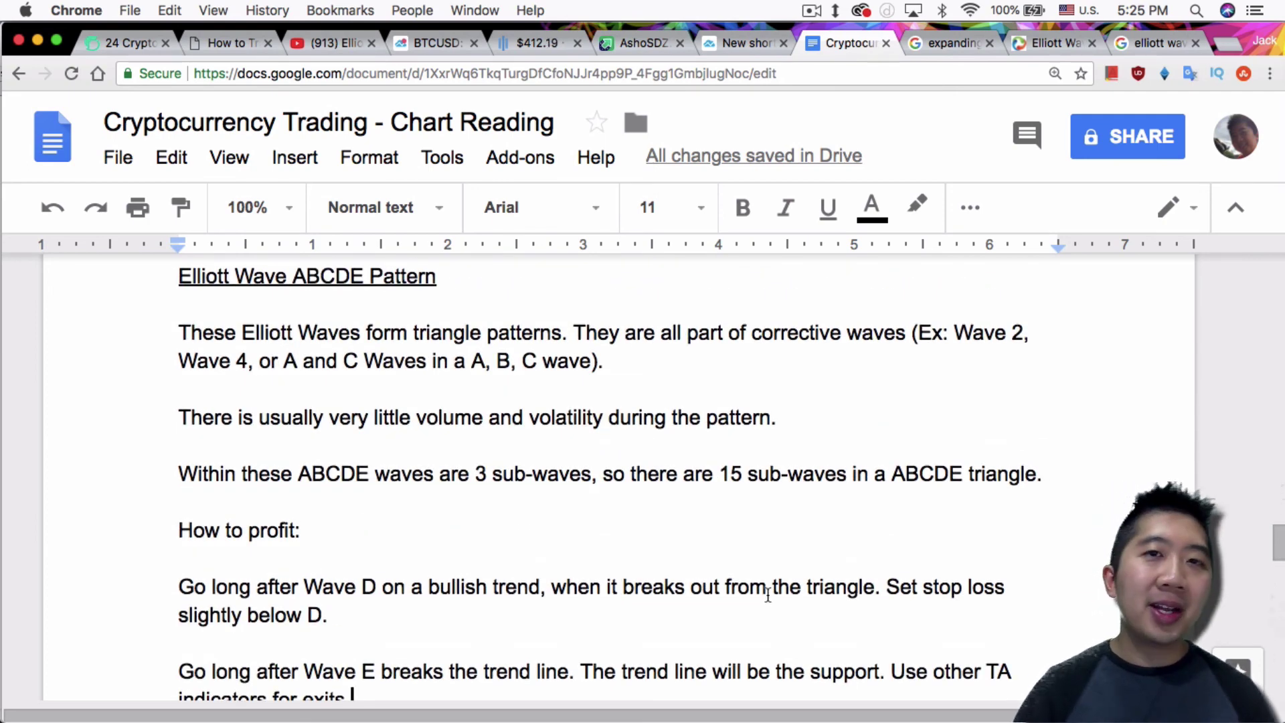
{"action": "key", "text": "super+1"}
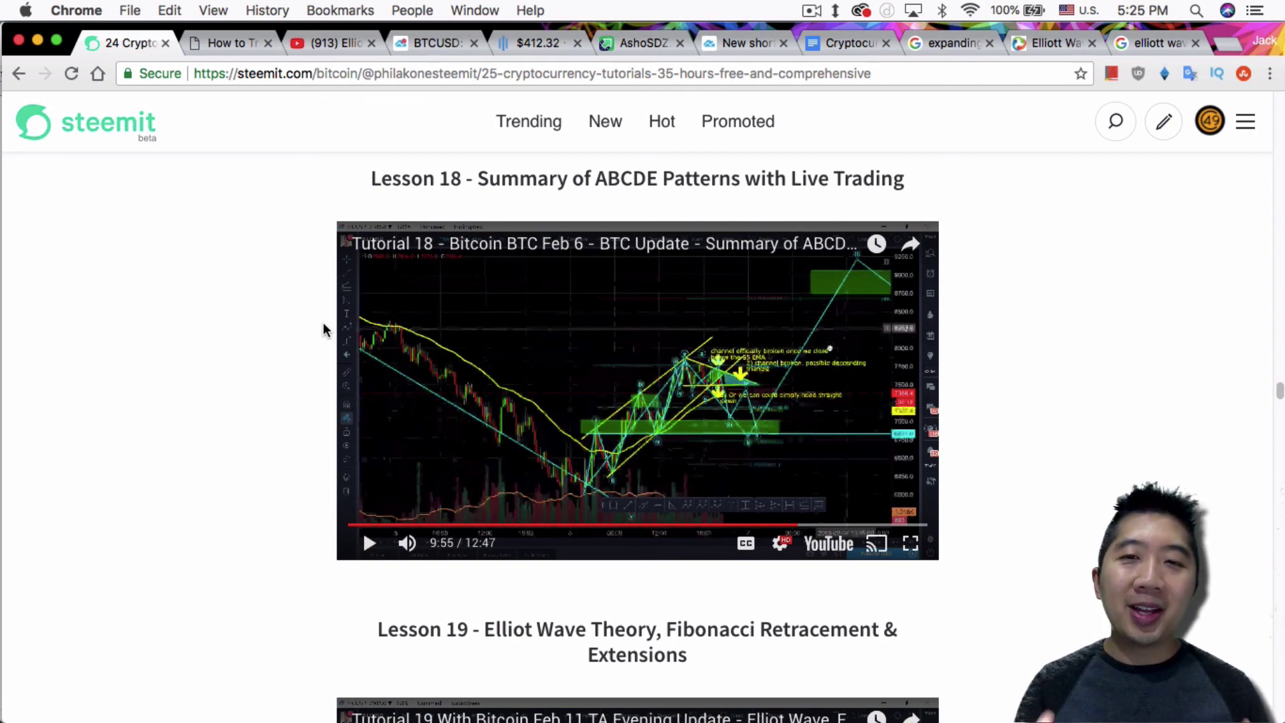
{"action": "left_click", "coordinate": [223, 42]}
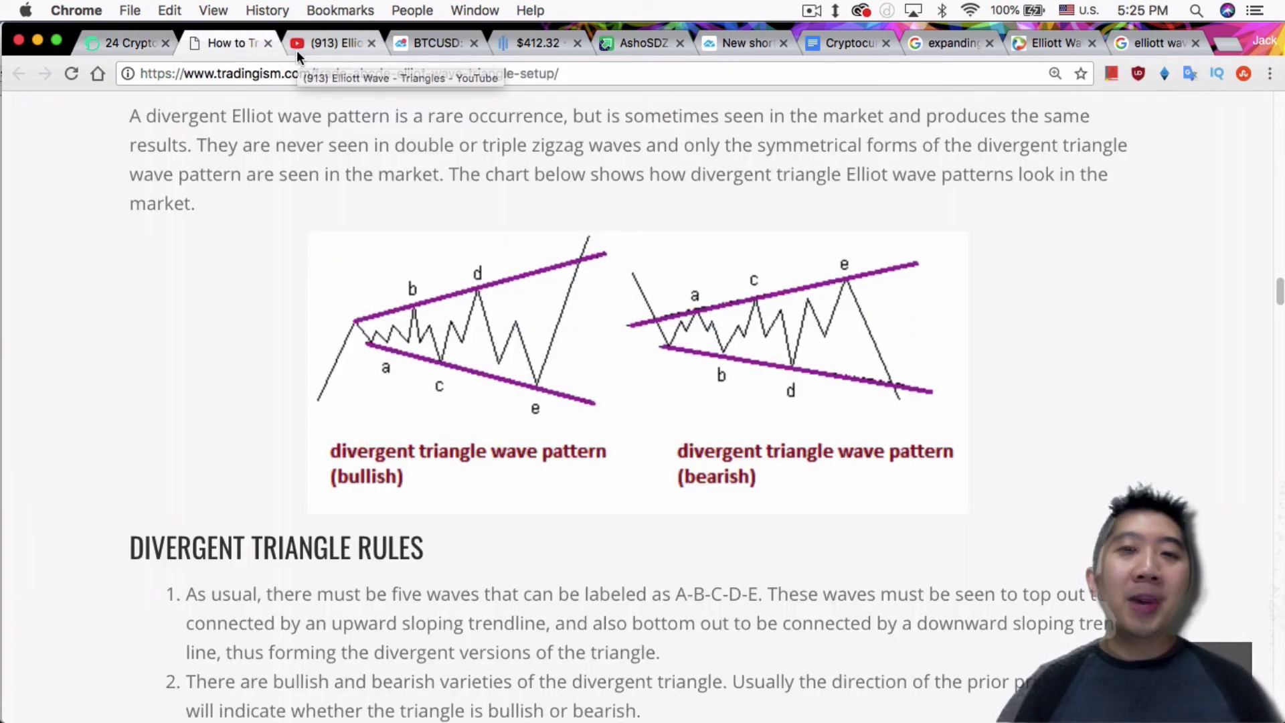